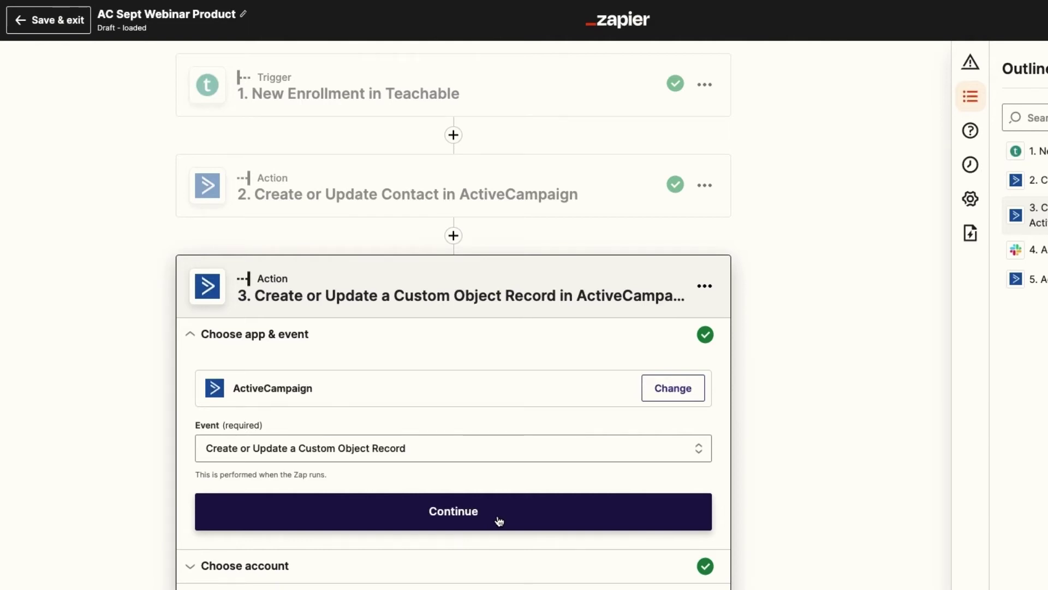
# Step: Confirm app, event and account, then choose Enrollments as the custom object
pyautogui.click(527, 514)
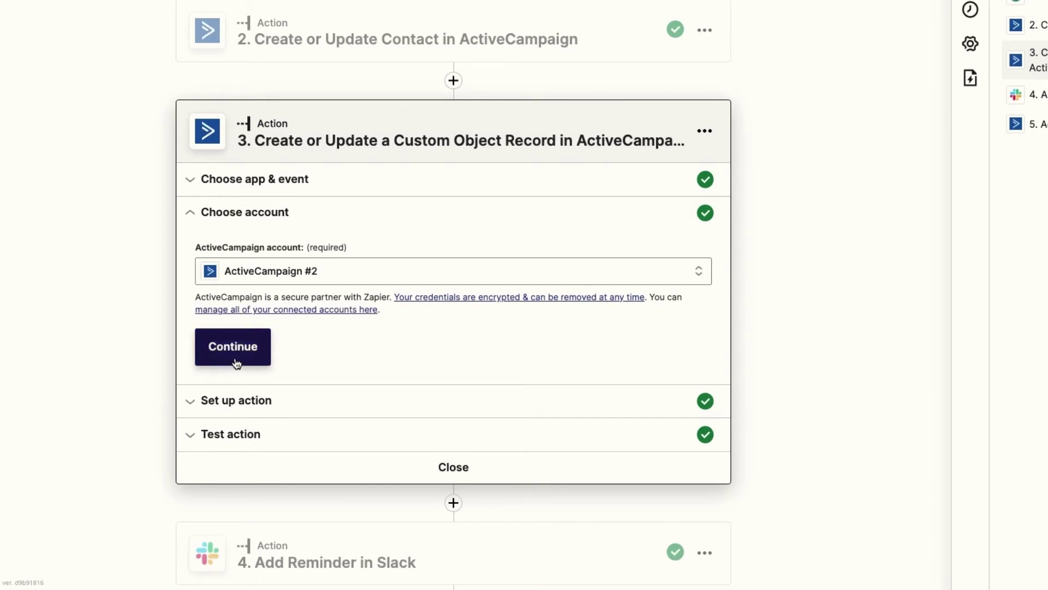
pyautogui.click(236, 364)
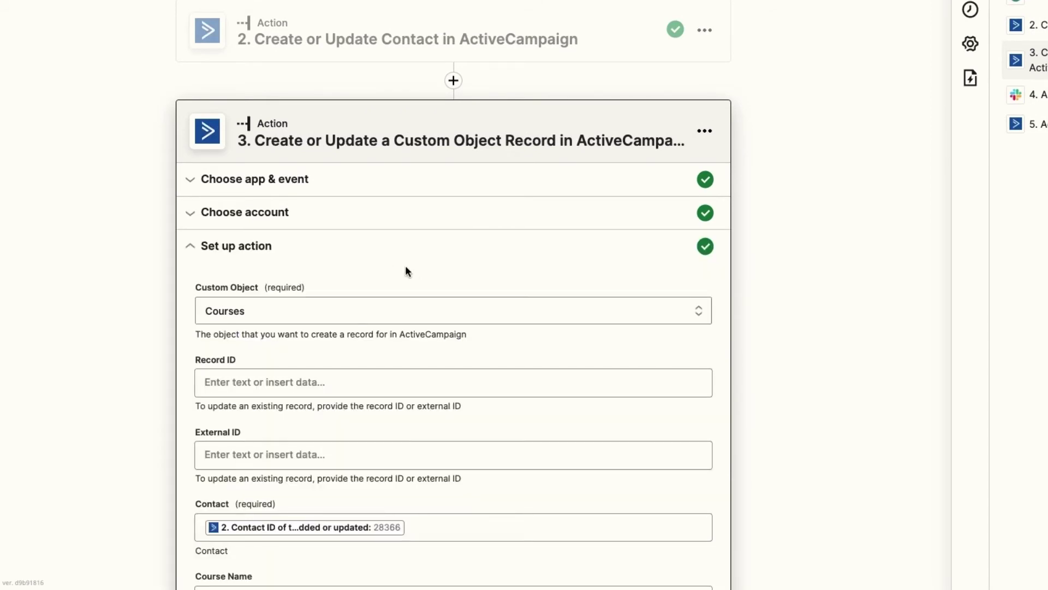
pyautogui.scroll(-4, 407, 269)
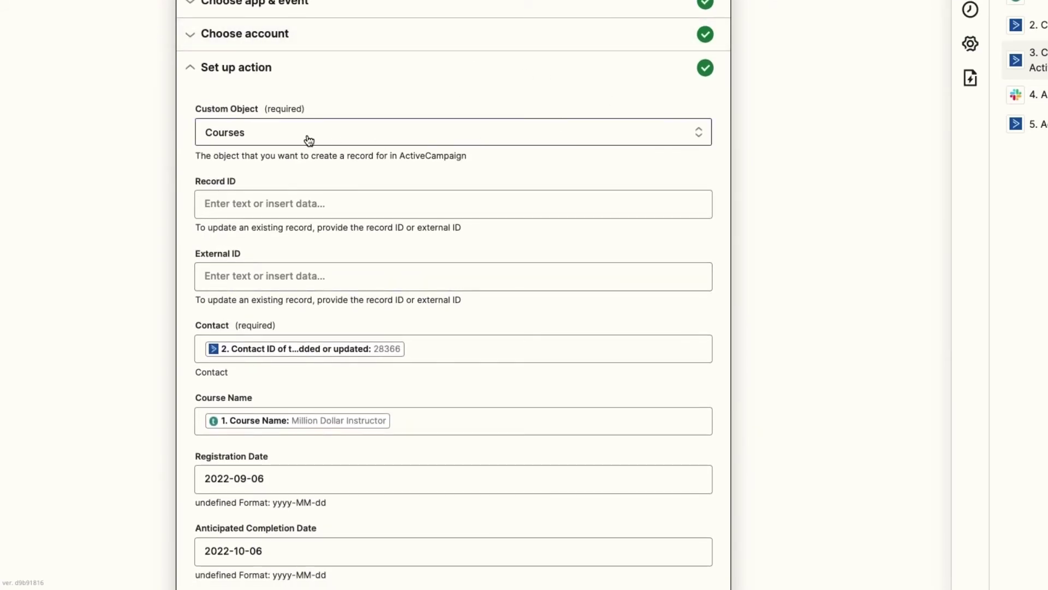
pyautogui.click(701, 132)
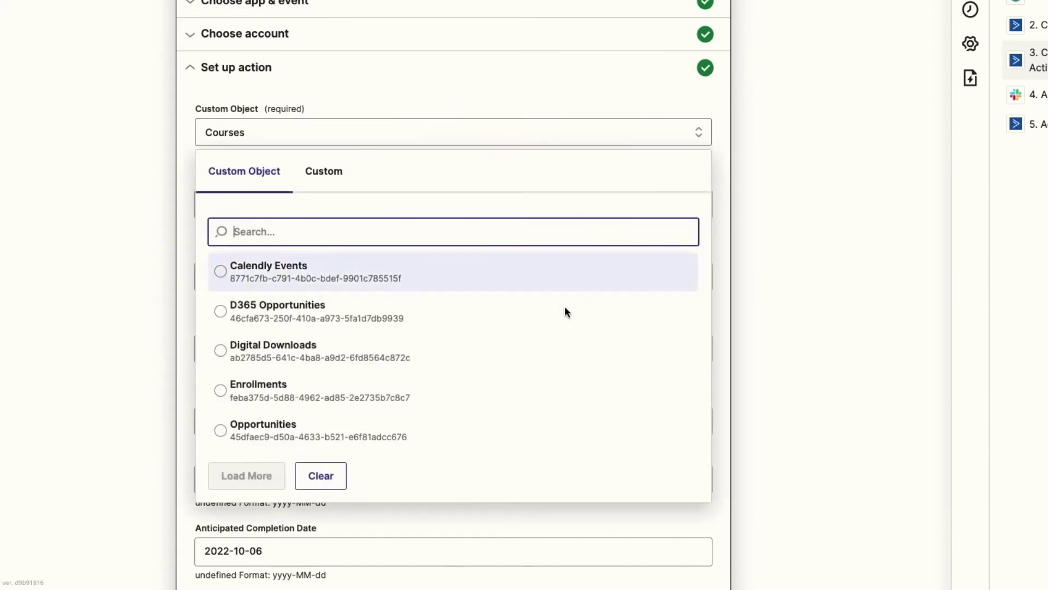
pyautogui.click(433, 393)
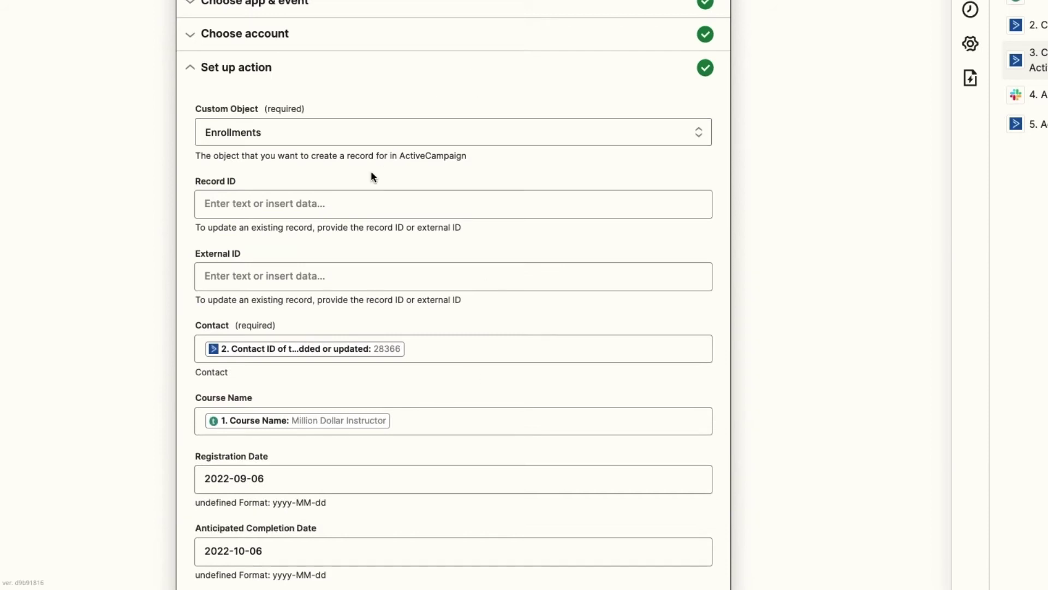
pyautogui.scroll(-3, 371, 170)
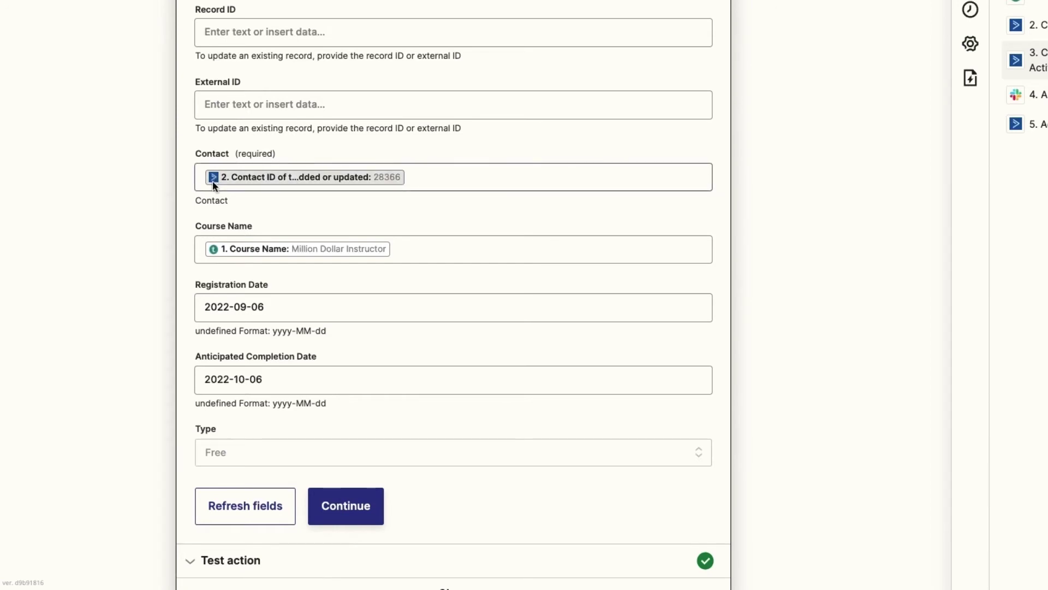
pyautogui.scroll(-1, 188, 235)
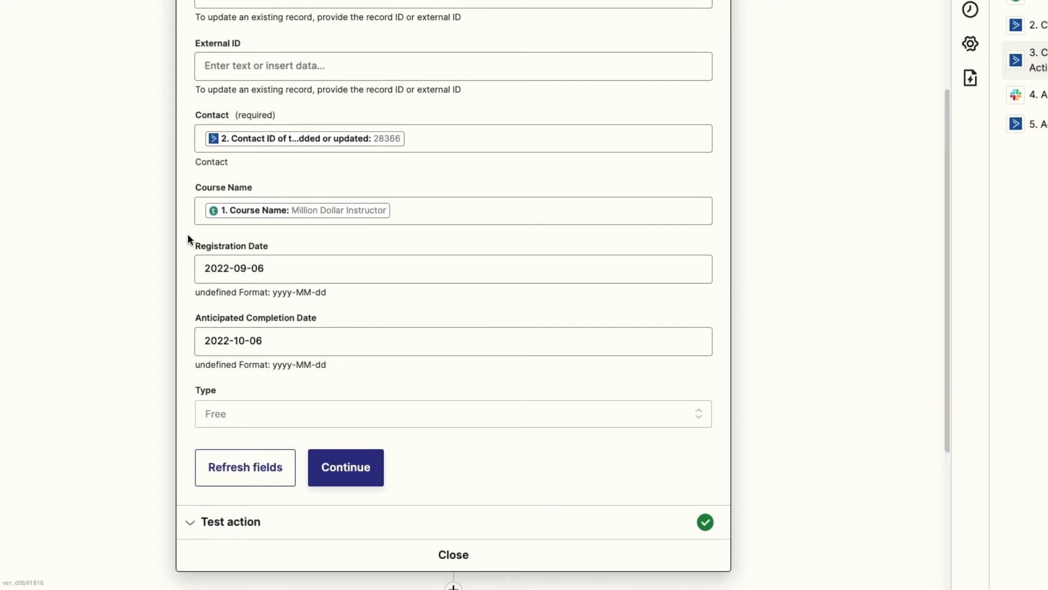
pyautogui.scroll(-1, 188, 235)
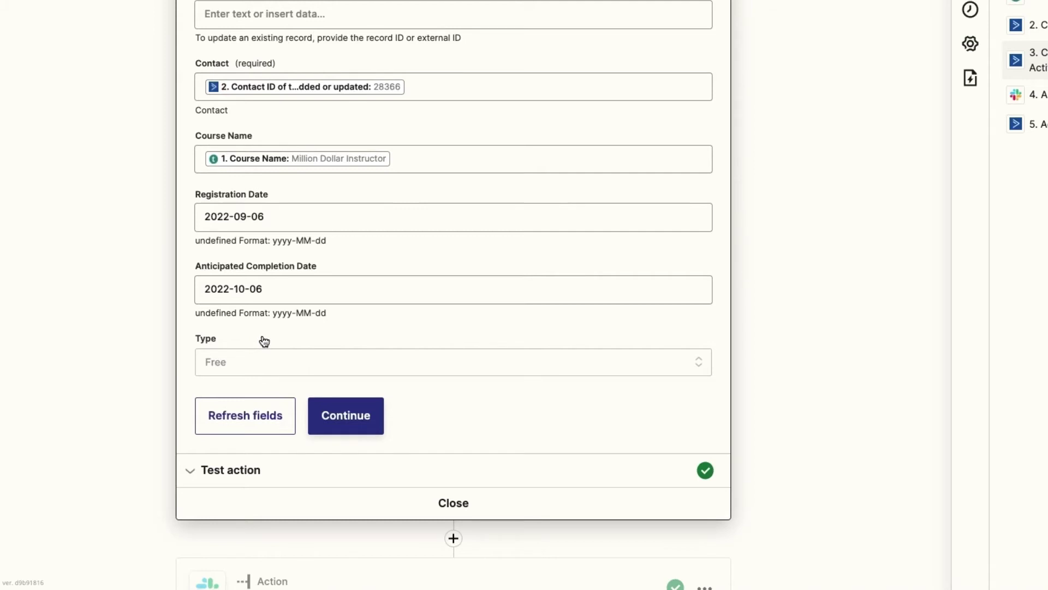
# Step: Continue from setup to view the sample Million Dollar Instructor enrollment test result
pyautogui.click(356, 426)
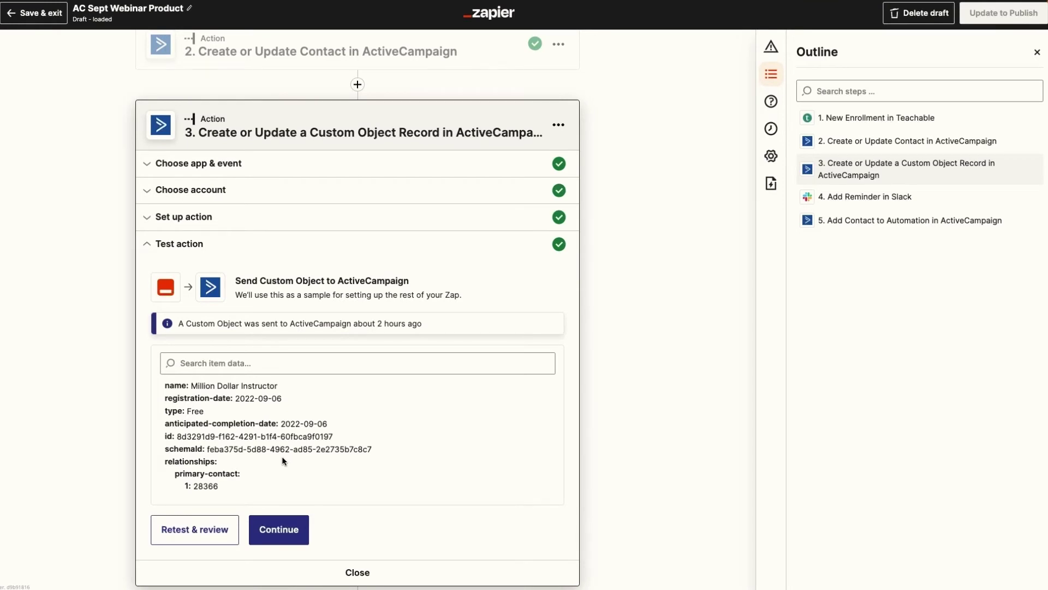
pyautogui.scroll(-1, 280, 456)
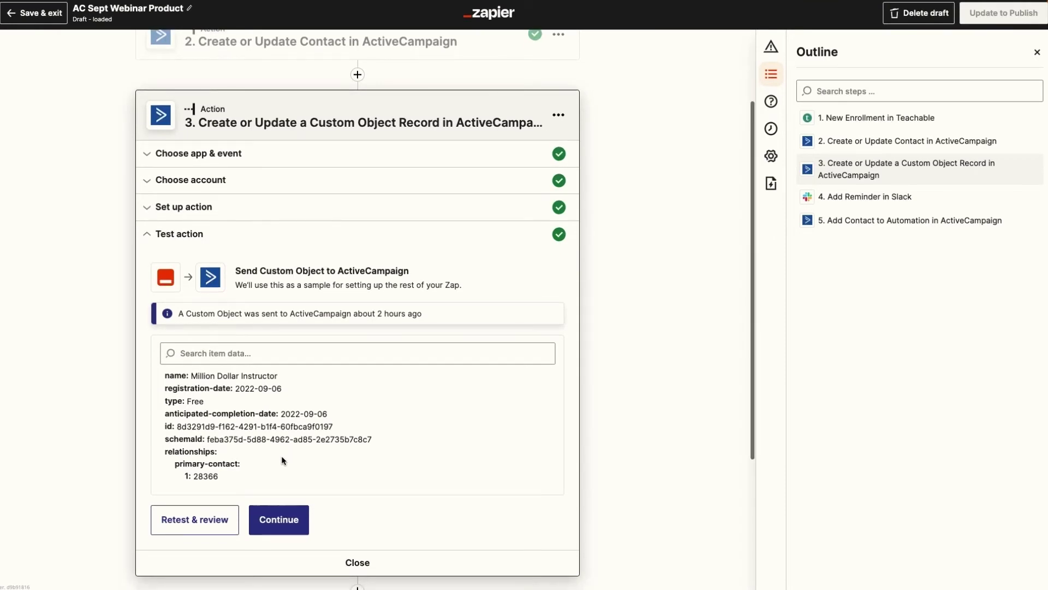
pyautogui.scroll(-2, 281, 456)
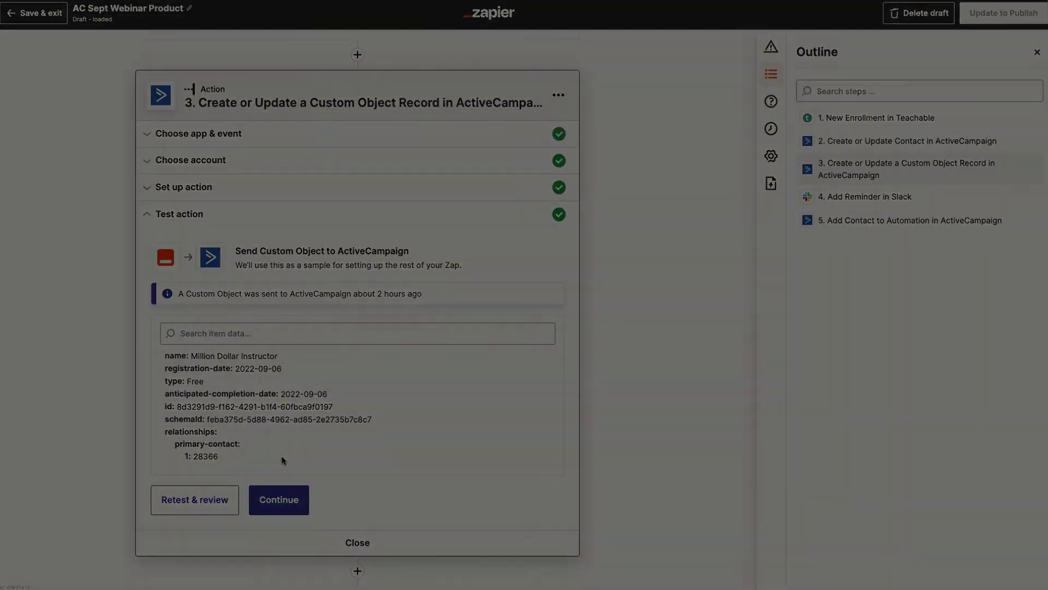
pyautogui.scroll(3, 395, 202)
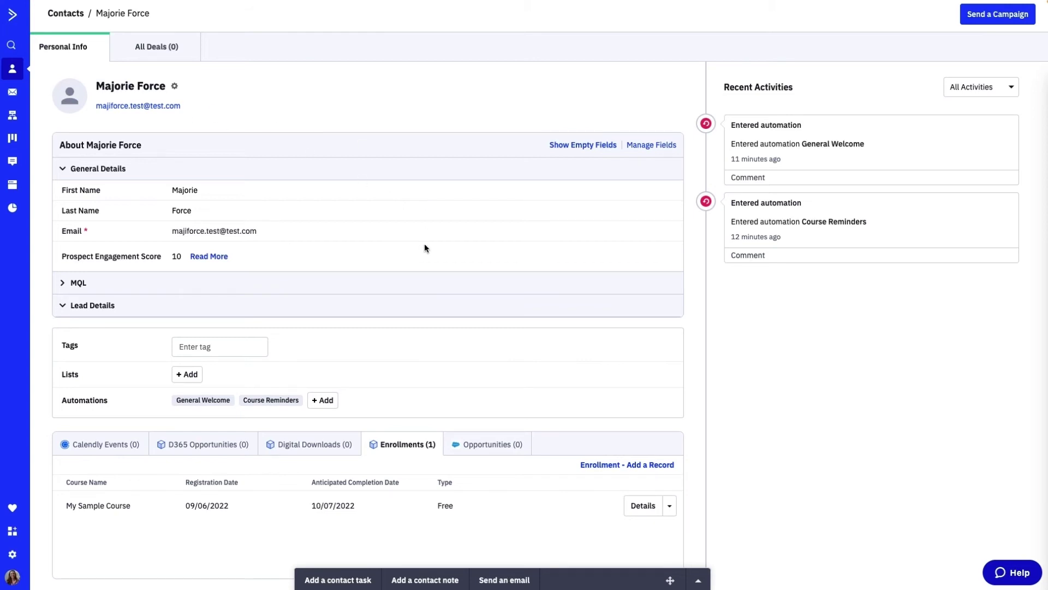
pyautogui.scroll(-1, 425, 244)
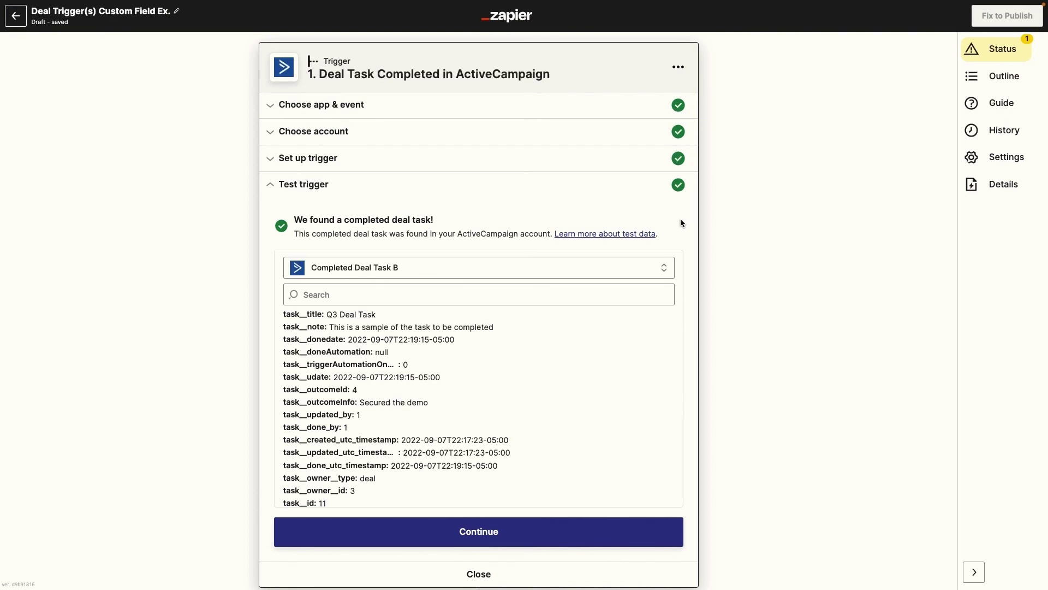
pyautogui.scroll(-1, 677, 218)
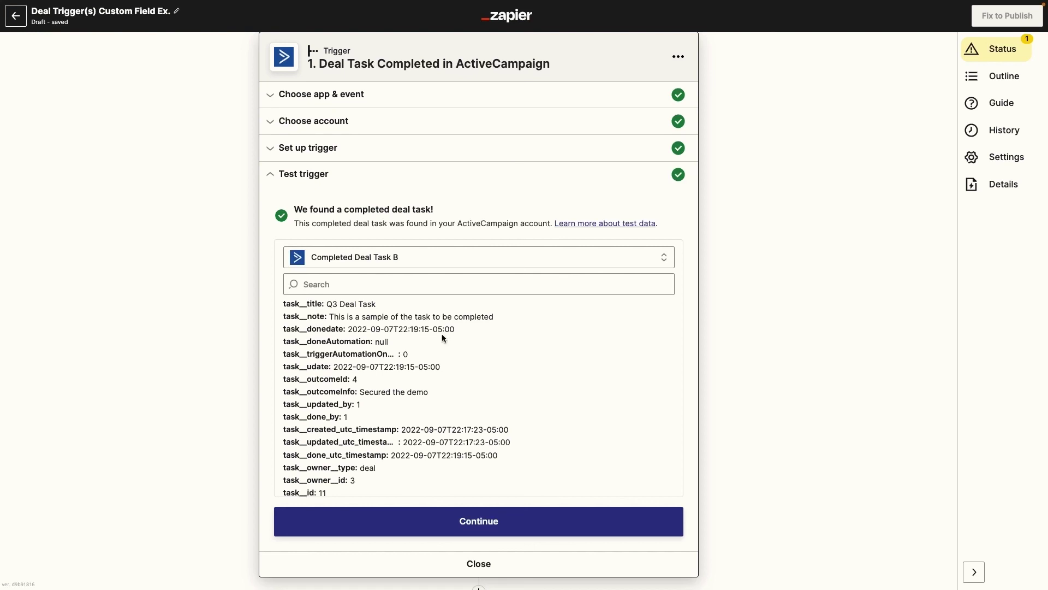
pyautogui.scroll(-3, 507, 350)
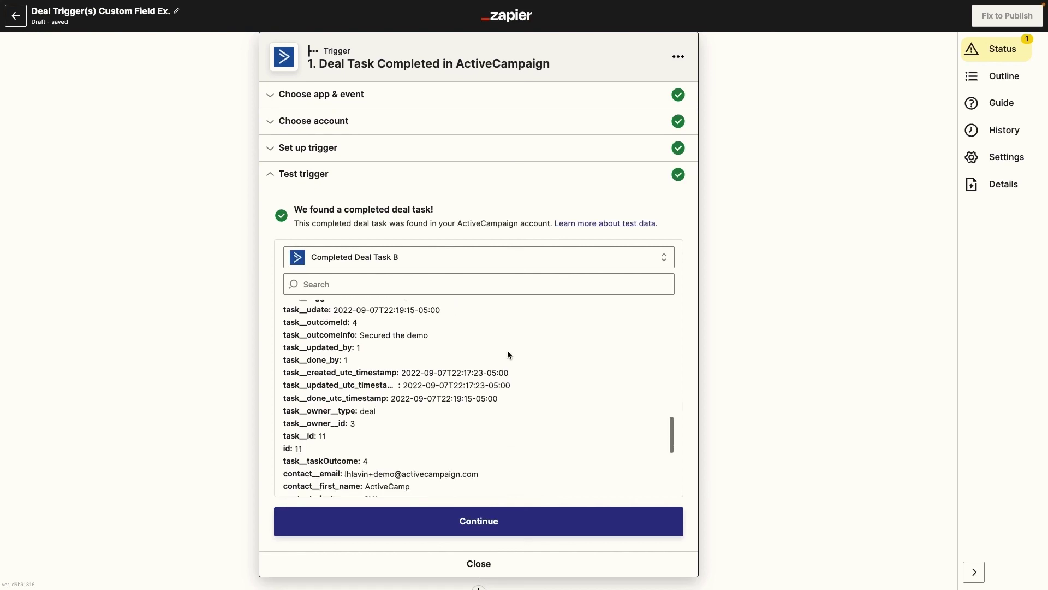
pyautogui.scroll(-2, 507, 351)
pyautogui.scroll(-1, 507, 351)
pyautogui.scroll(-1, 507, 351)
pyautogui.scroll(-1, 506, 350)
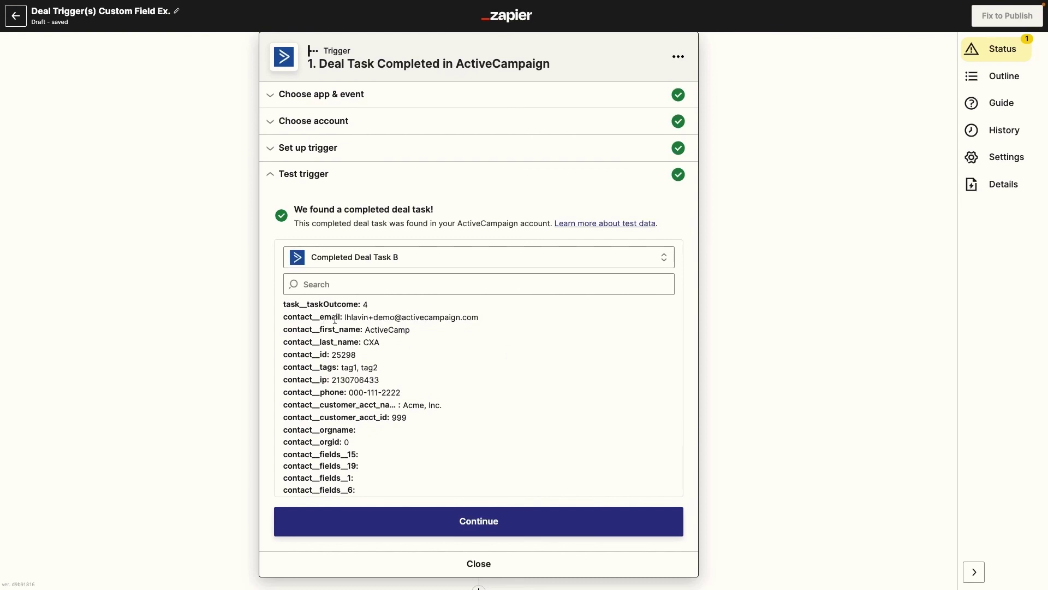
pyautogui.scroll(-1, 469, 405)
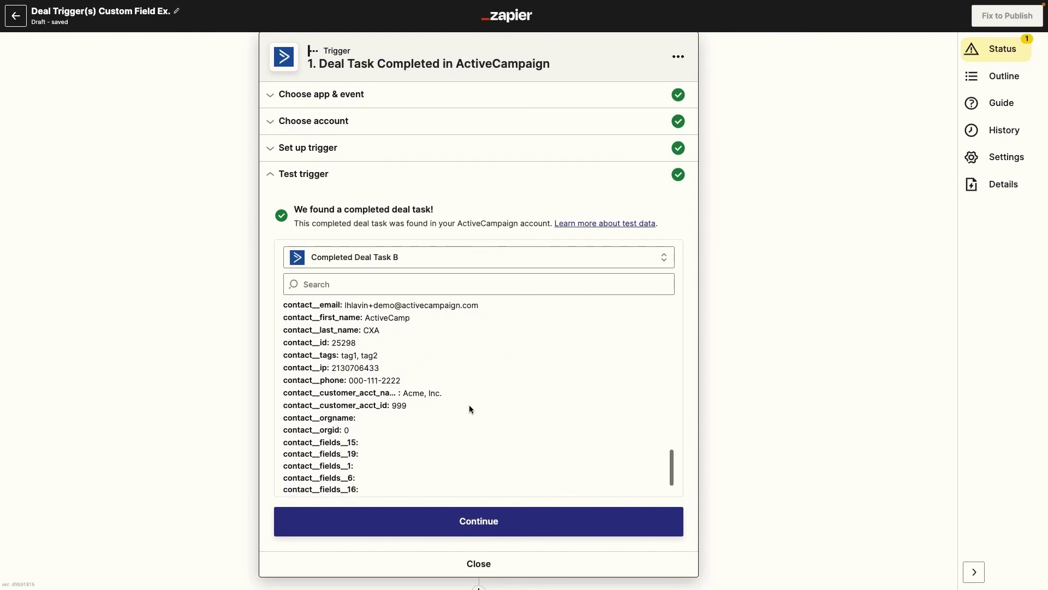
pyautogui.scroll(-1, 470, 405)
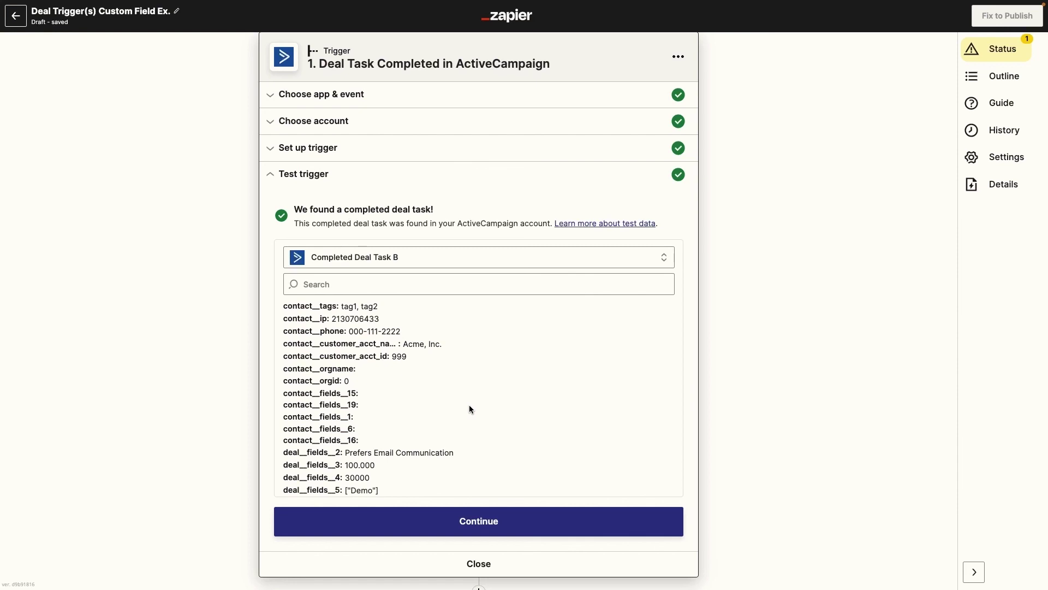